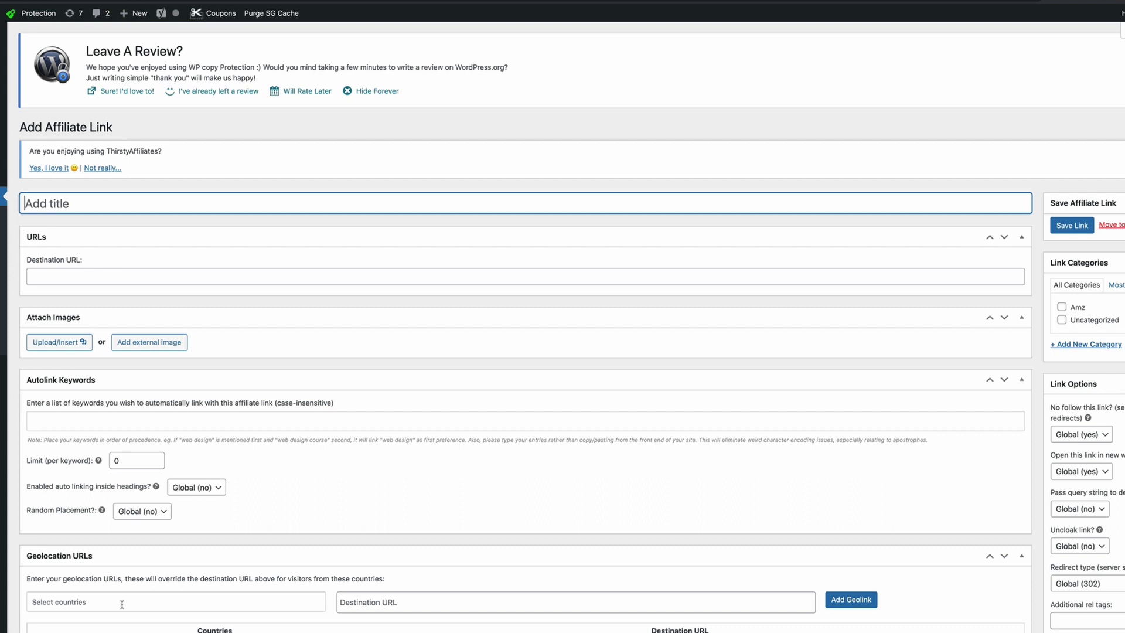
Step: Pick AUSTRALIA from the Geolocation URLs country list for the affiliate link
{"action": "left_click", "coordinate": [87, 602]}
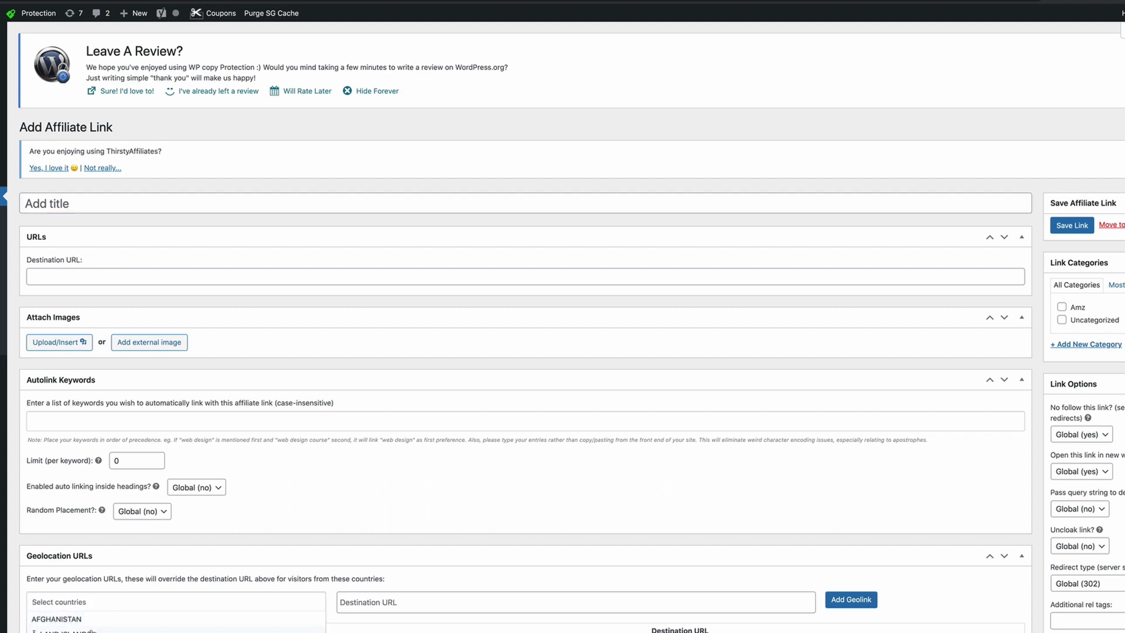
{"action": "scroll", "coordinate": [91, 627], "scroll_direction": "down", "scroll_amount": 5}
{"action": "left_click", "coordinate": [56, 622]}
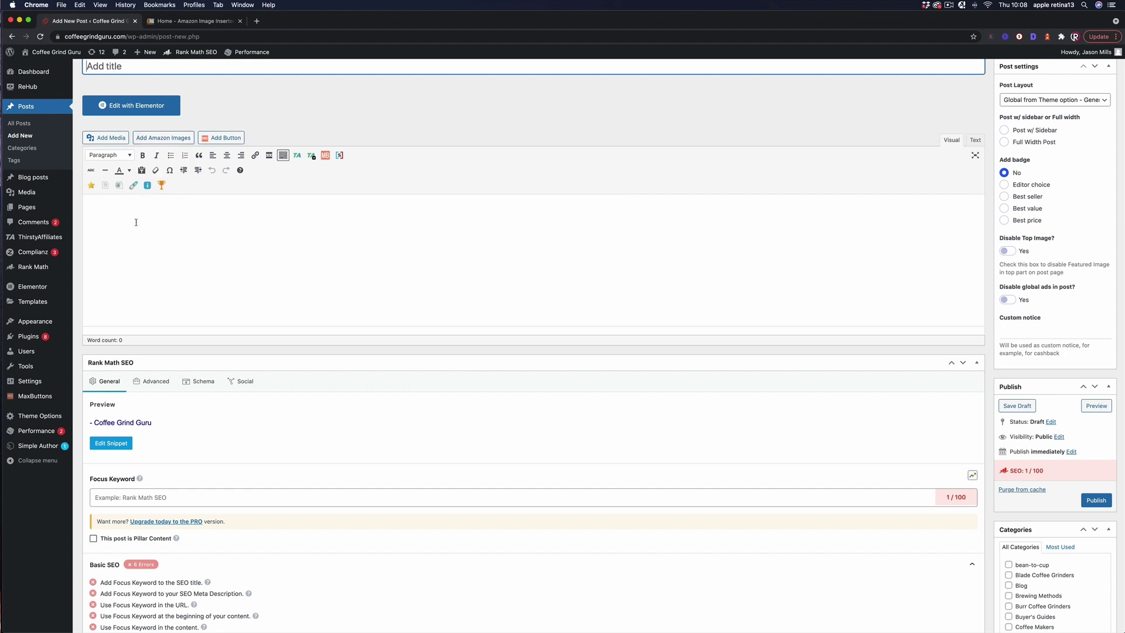
Step: Place the cursor in the Visual editor body of the new untitled post
{"action": "left_click", "coordinate": [162, 292]}
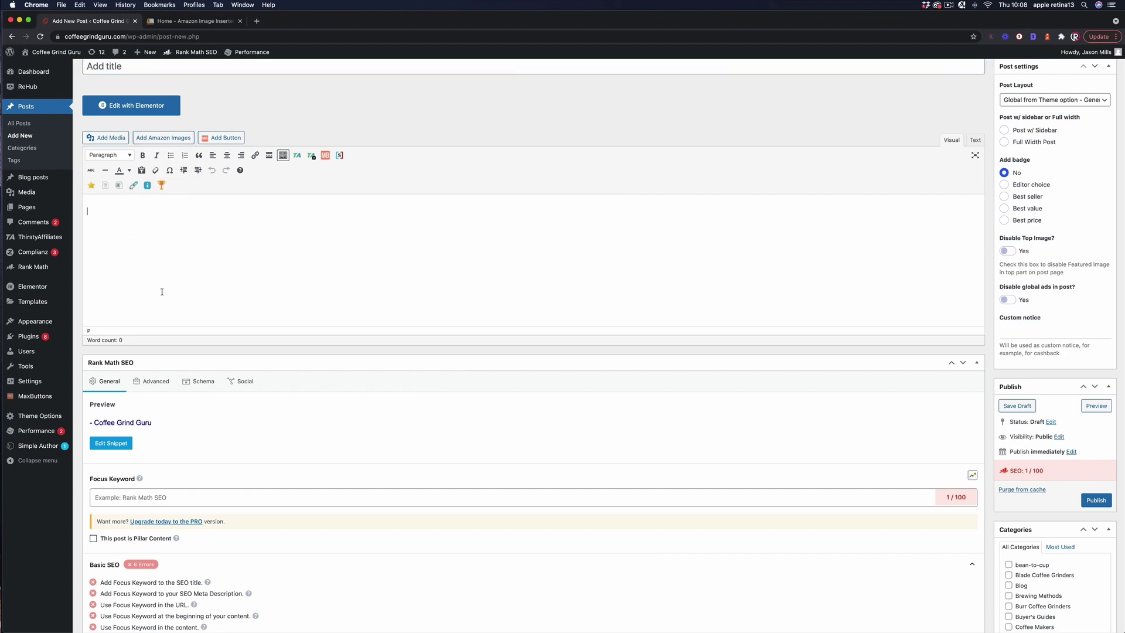
Step: Search Amazon images by keyword using the copied product title 'Starbucks Dark Roast K-Cup Coffee Pods'
{"action": "left_click", "coordinate": [165, 139]}
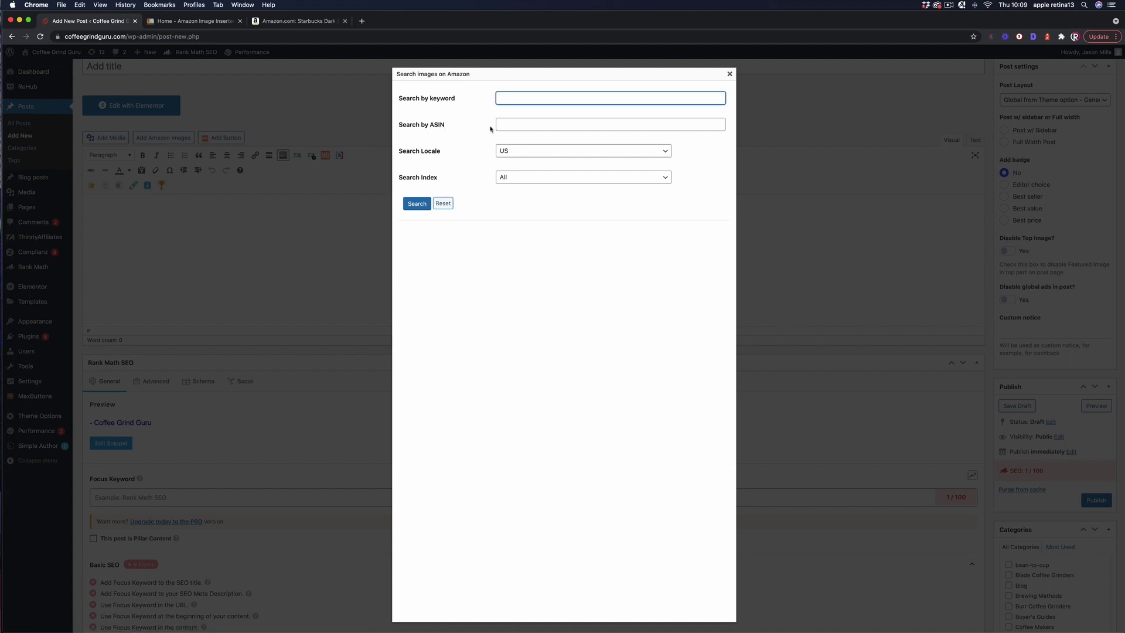
{"action": "left_click", "coordinate": [287, 21]}
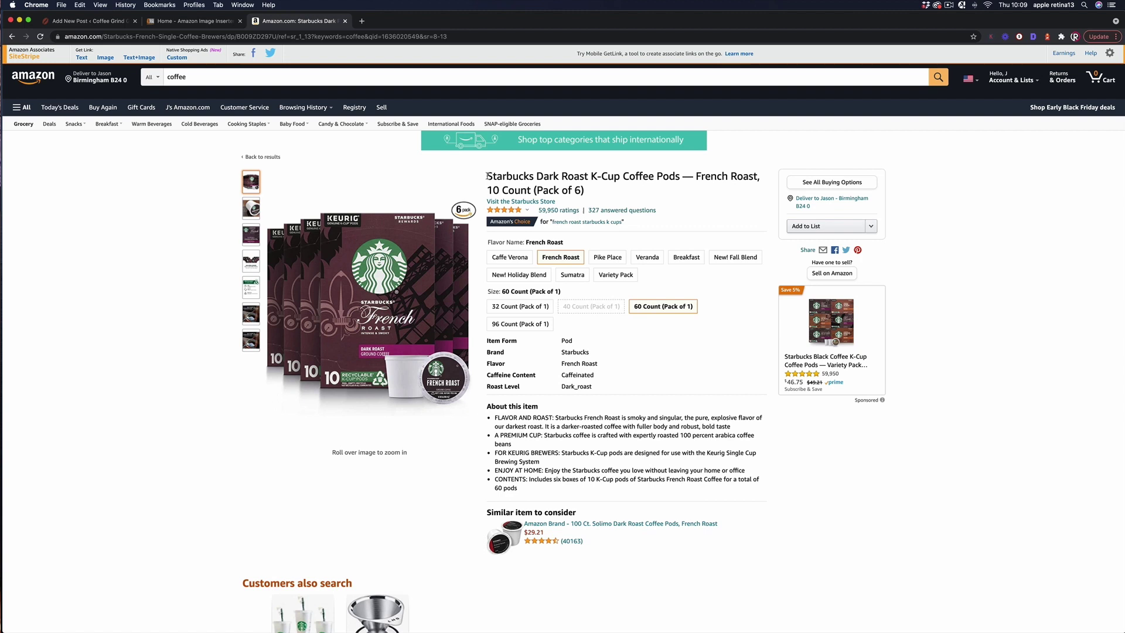
{"action": "left_click_drag", "start_coordinate": [486, 177], "coordinate": [677, 176]}
{"action": "key", "text": "super+c"}
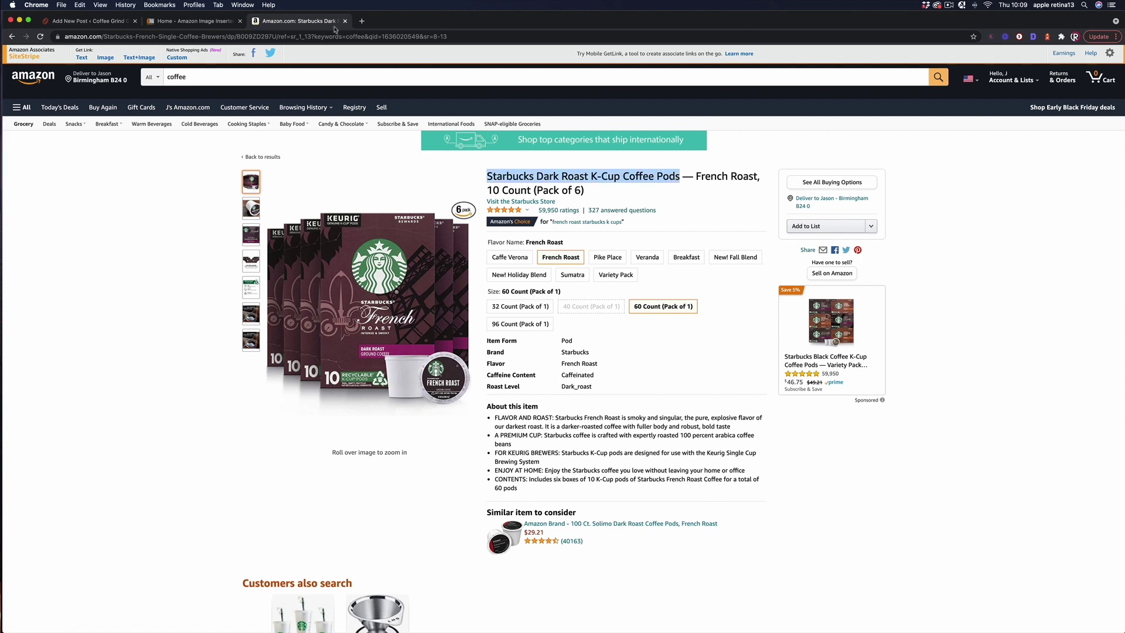
{"action": "left_click", "coordinate": [85, 23]}
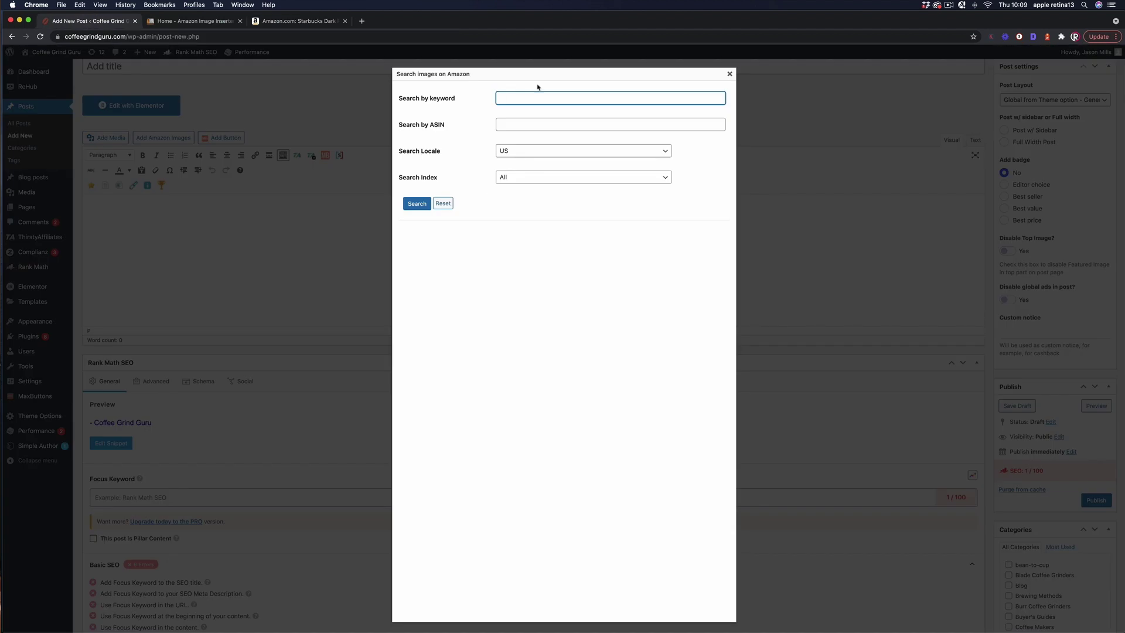
{"action": "right_click", "coordinate": [497, 99]}
{"action": "left_click", "coordinate": [498, 148]}
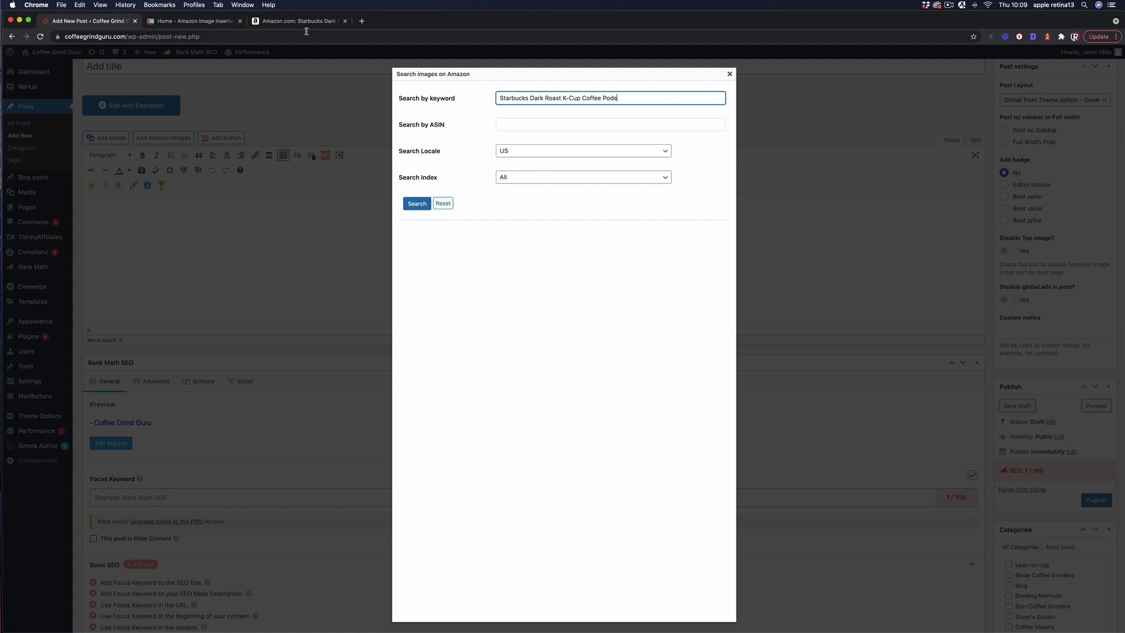
{"action": "left_click", "coordinate": [417, 205]}
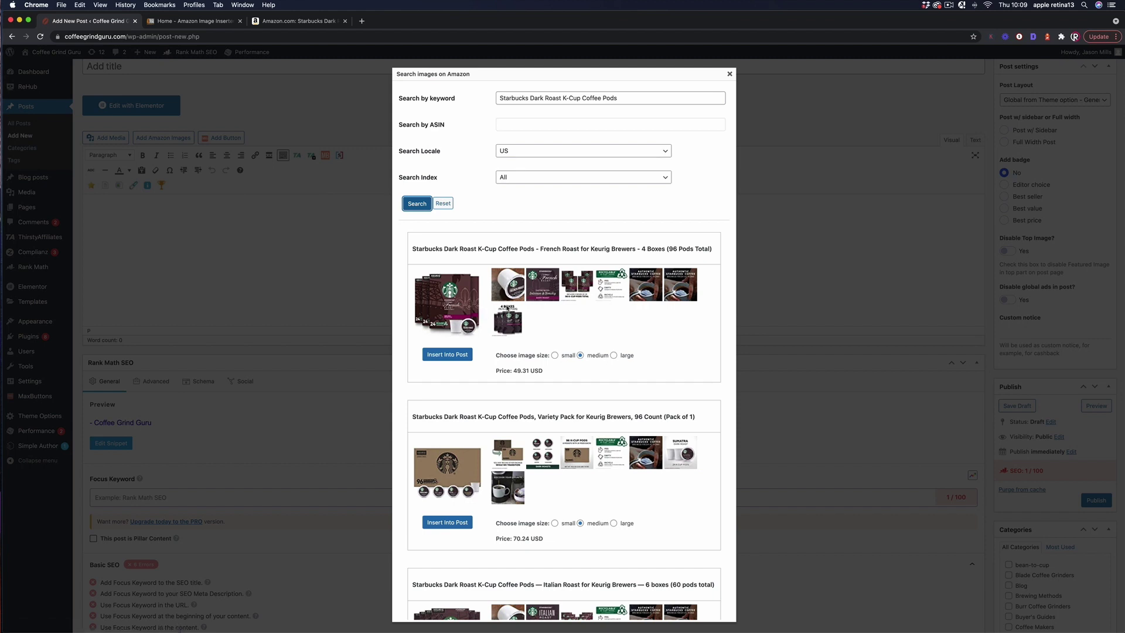
Step: Choose the French Roast cup image from the first search result
{"action": "left_click", "coordinate": [600, 291]}
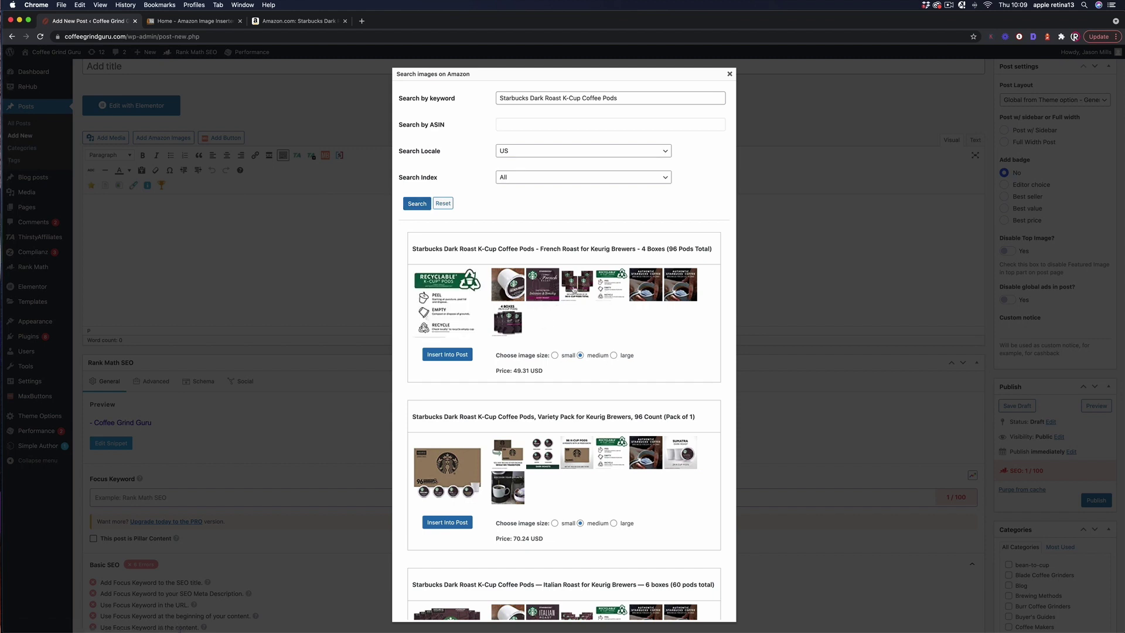
{"action": "left_click", "coordinate": [542, 293]}
{"action": "left_click", "coordinate": [508, 288]}
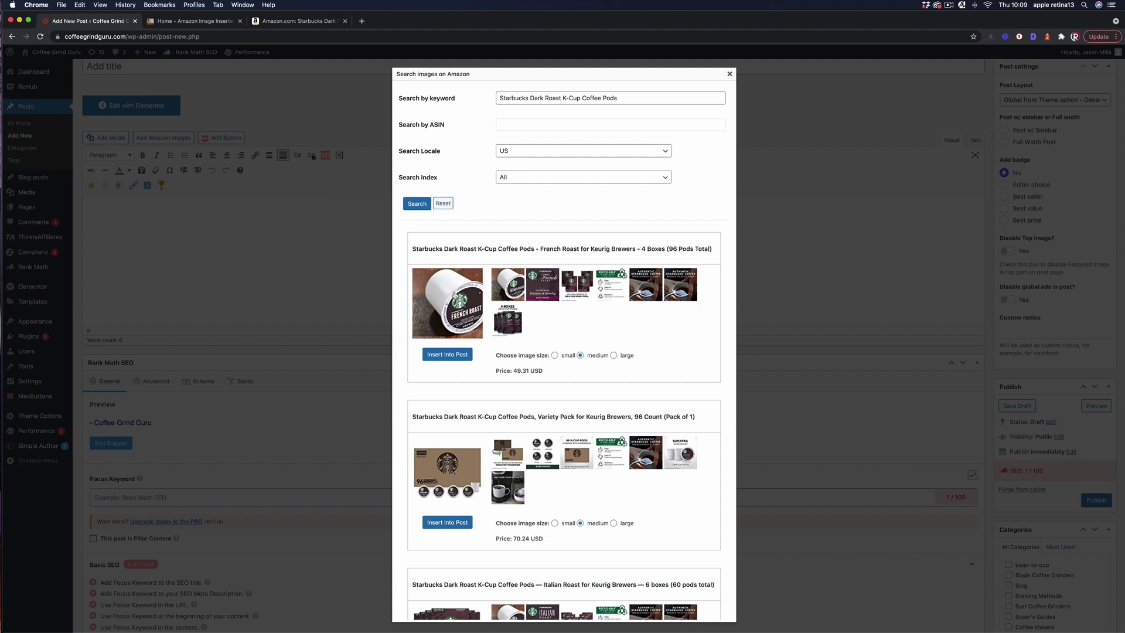
Step: Insert the French Roast cup image, align it left and shrink it to about 358×358
{"action": "left_click", "coordinate": [447, 355]}
{"action": "left_click", "coordinate": [507, 220]}
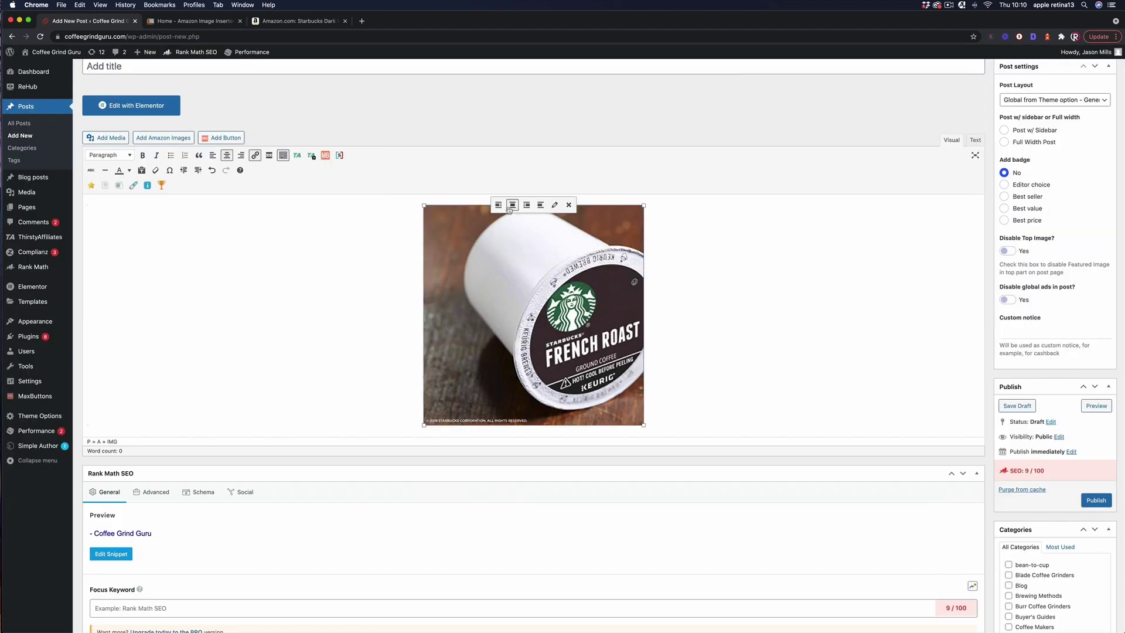
{"action": "left_click", "coordinate": [498, 205]}
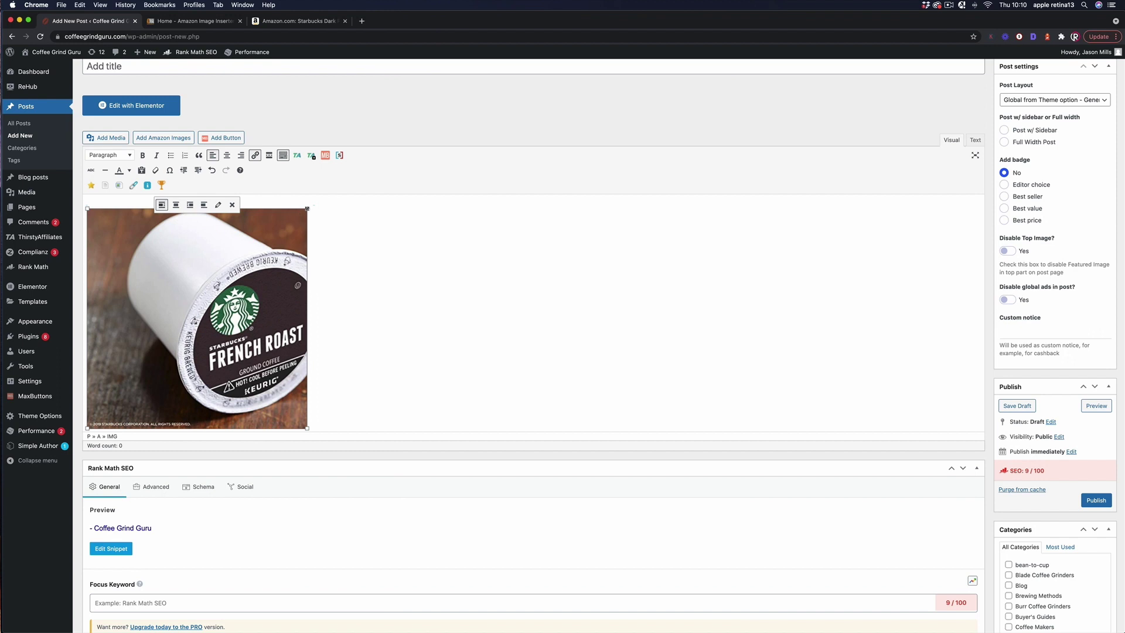
{"action": "left_click_drag", "start_coordinate": [307, 208], "coordinate": [249, 221]}
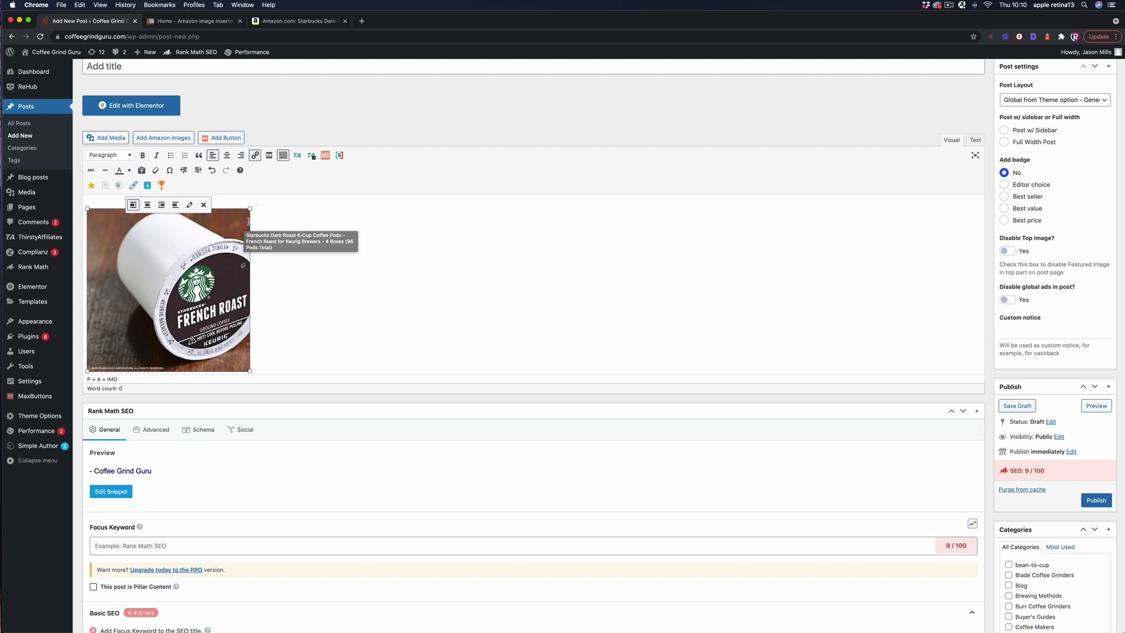
Step: Check the affiliate tracking tag in the image link's HTML source
{"action": "left_click", "coordinate": [974, 140]}
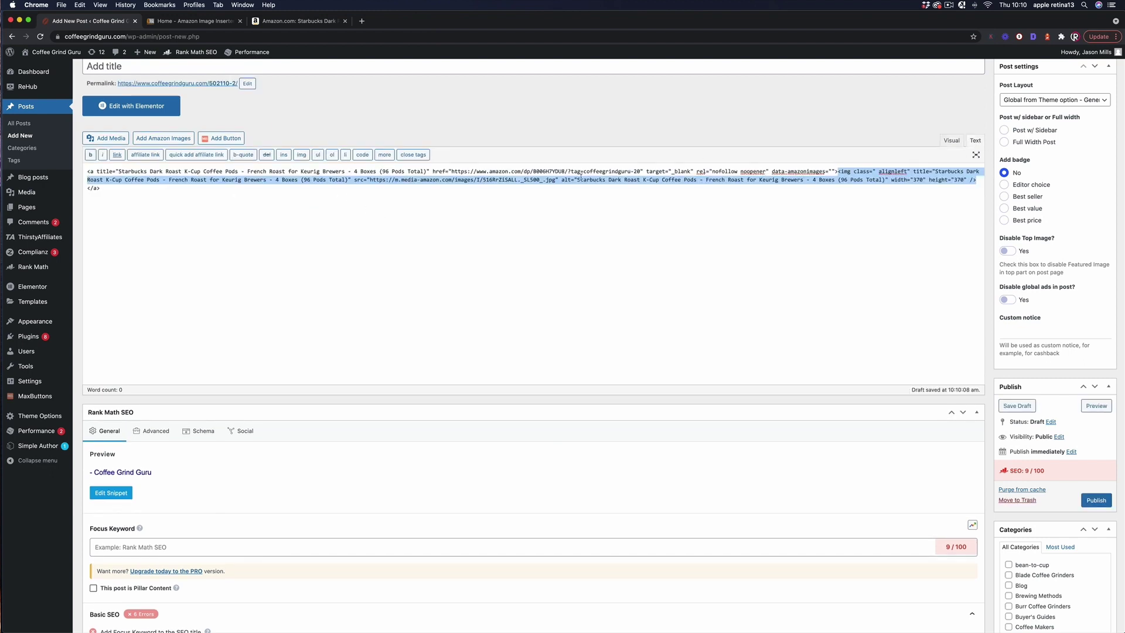
{"action": "left_click_drag", "start_coordinate": [640, 171], "coordinate": [579, 171]}
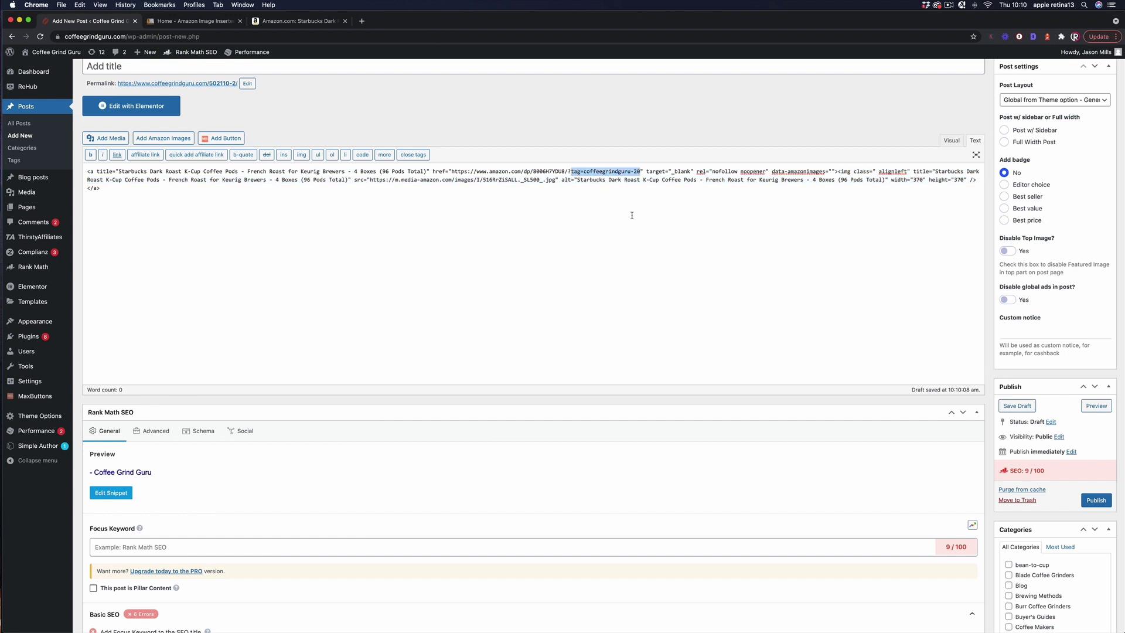
{"action": "left_click", "coordinate": [951, 141]}
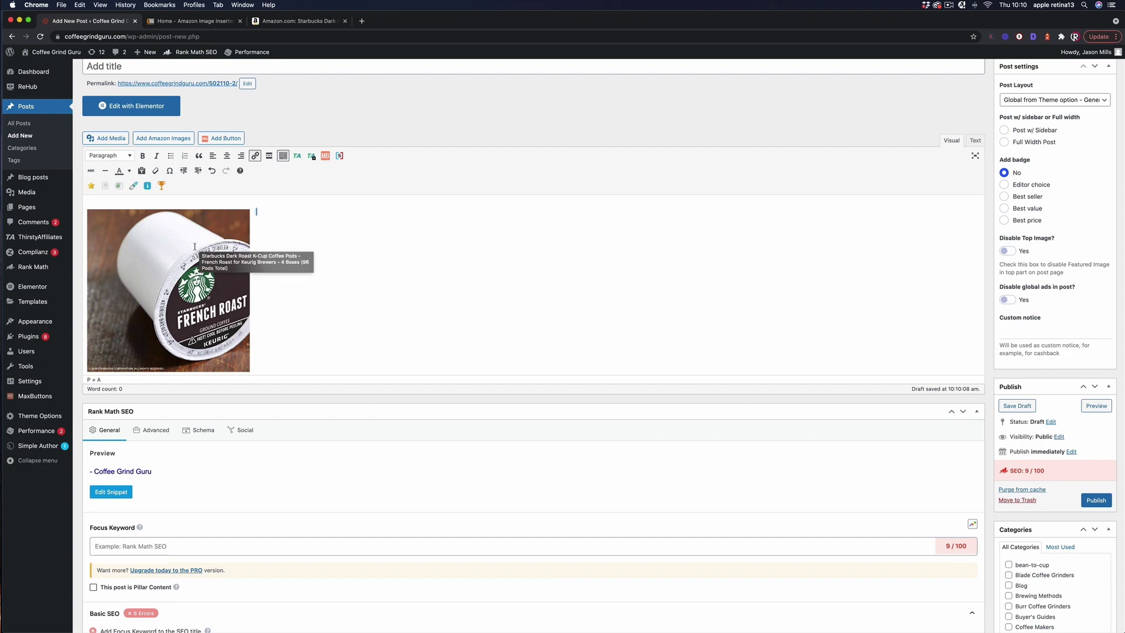
Step: Copy the ASIN B009ZD297U from the Amazon product page
{"action": "left_click", "coordinate": [282, 22]}
{"action": "scroll", "coordinate": [477, 302], "scroll_direction": "down", "scroll_amount": 20}
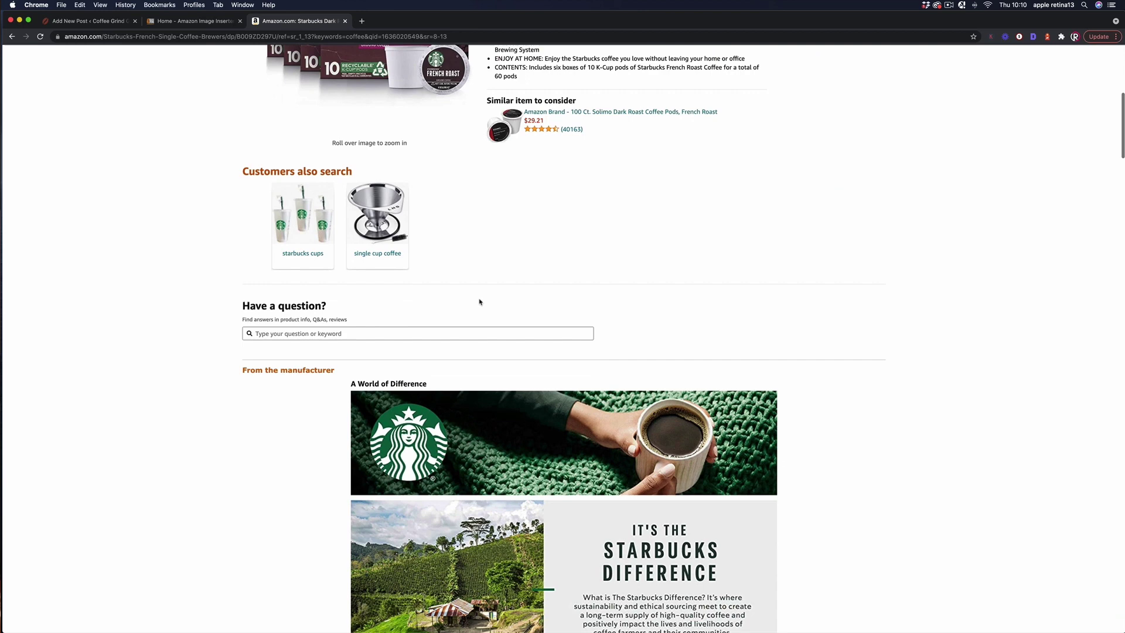
{"action": "scroll", "coordinate": [479, 302], "scroll_direction": "down", "scroll_amount": 20}
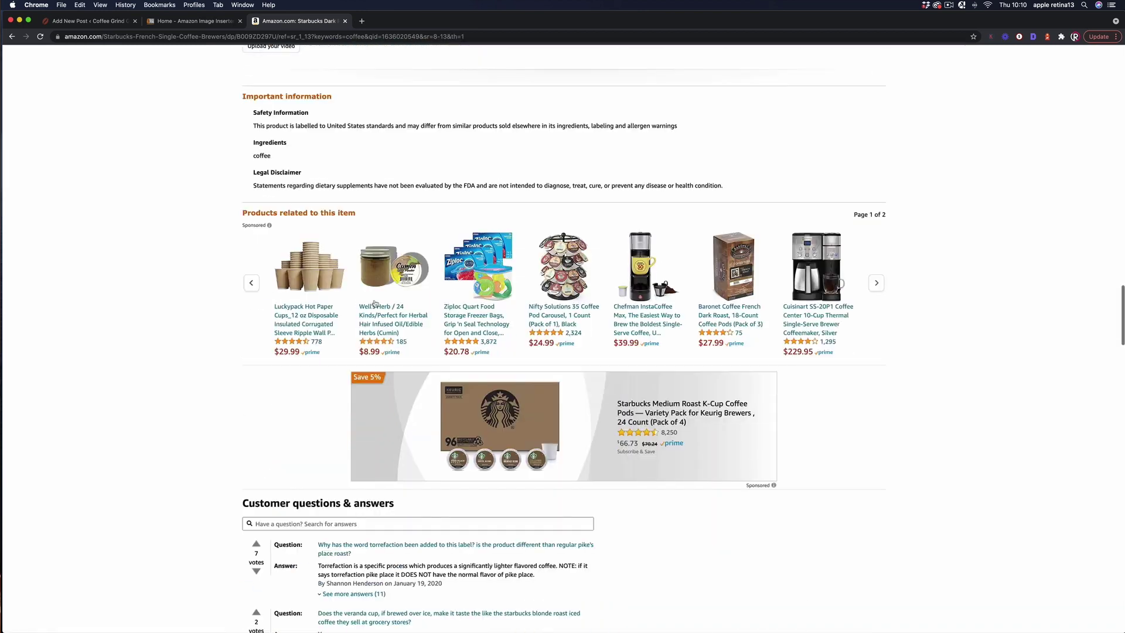
{"action": "scroll", "coordinate": [376, 303], "scroll_direction": "up", "scroll_amount": 5}
{"action": "scroll", "coordinate": [375, 303], "scroll_direction": "down", "scroll_amount": 3}
{"action": "scroll", "coordinate": [313, 268], "scroll_direction": "up", "scroll_amount": 6}
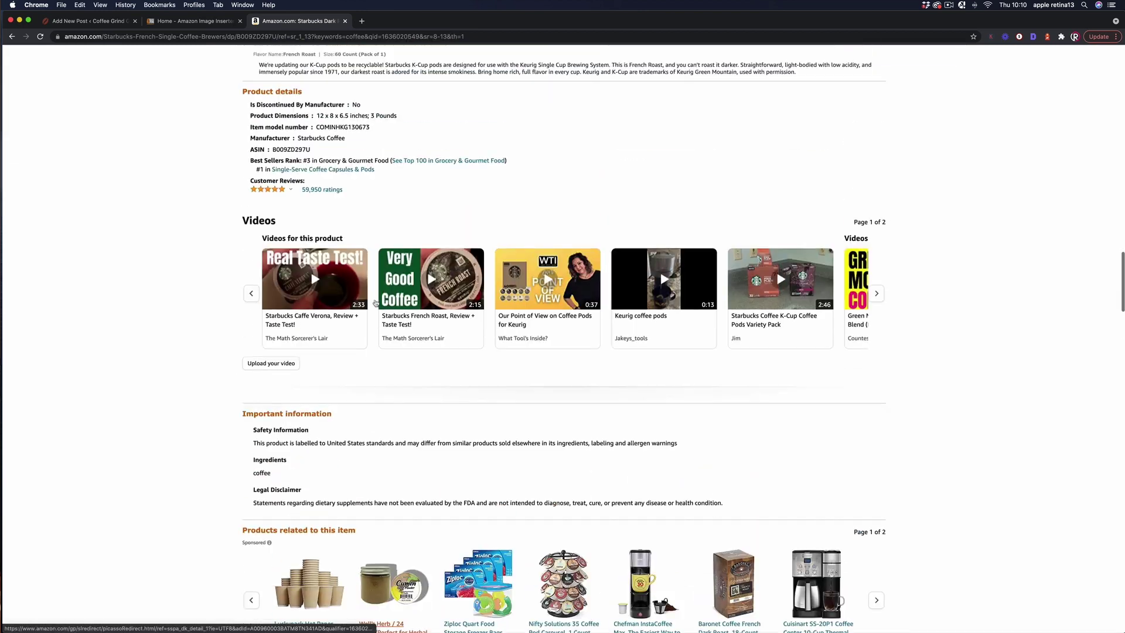
{"action": "left_click_drag", "start_coordinate": [312, 262], "coordinate": [285, 263]}
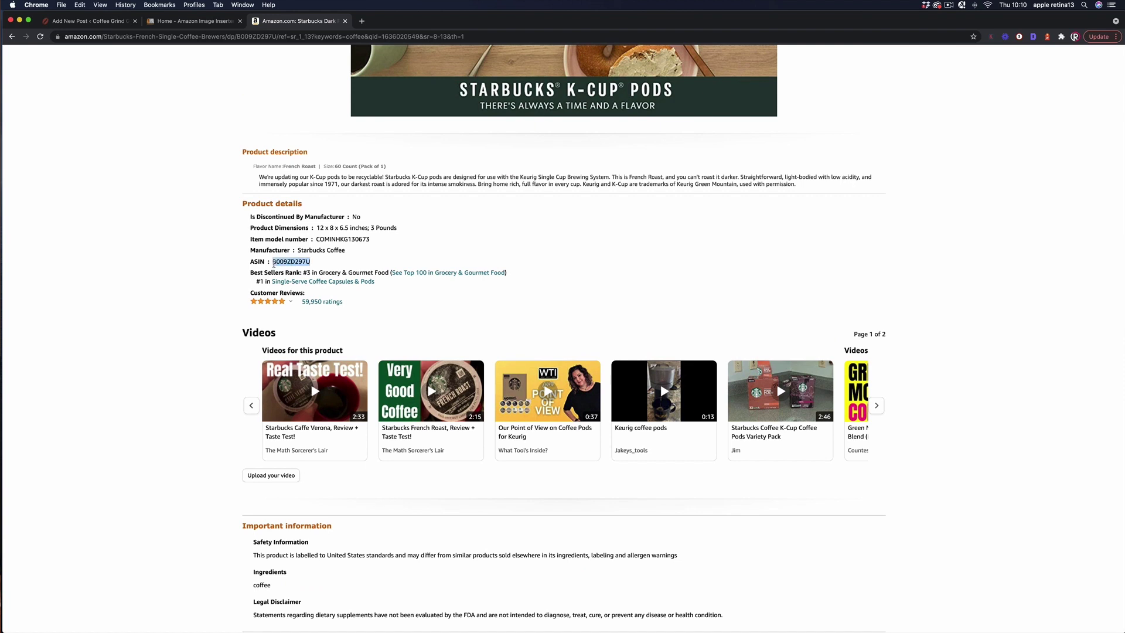
{"action": "key", "text": "super+c"}
Step: Search the post's Amazon images by ASIN B009ZD297U
{"action": "key", "text": "super+1"}
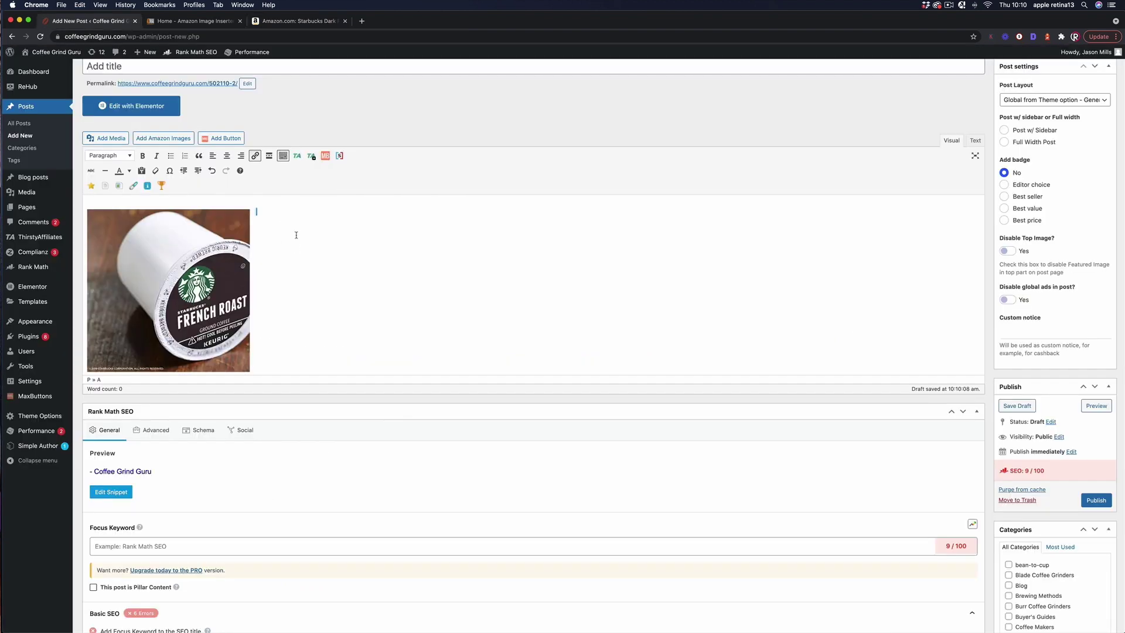
{"action": "left_click", "coordinate": [163, 138]}
{"action": "left_click", "coordinate": [521, 127]}
{"action": "key", "text": "super+v"}
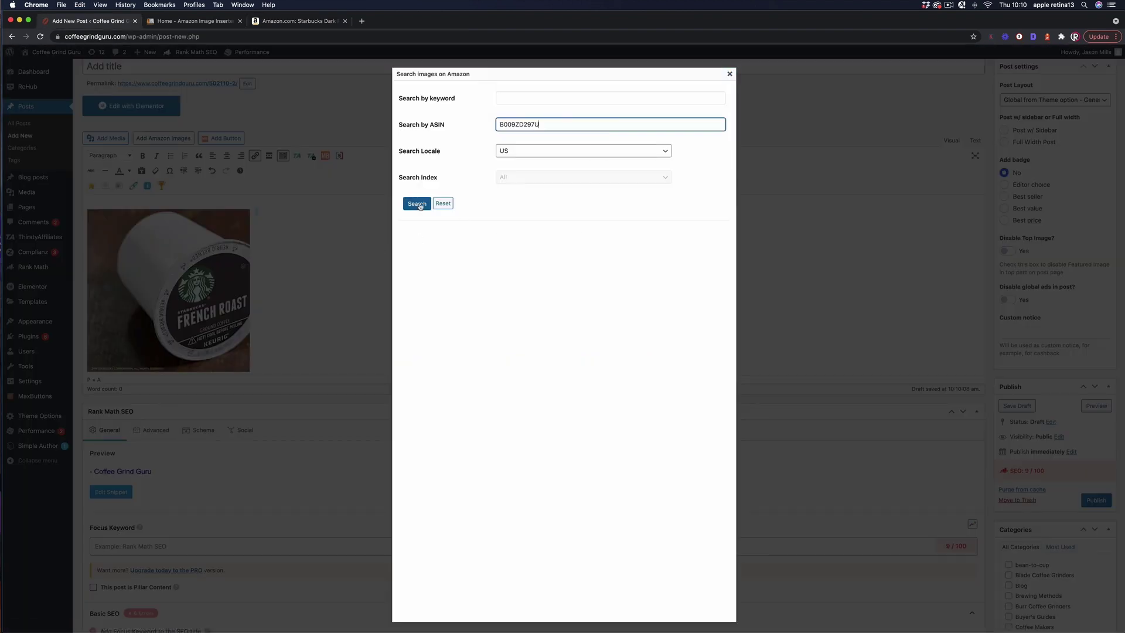
{"action": "left_click", "coordinate": [417, 203]}
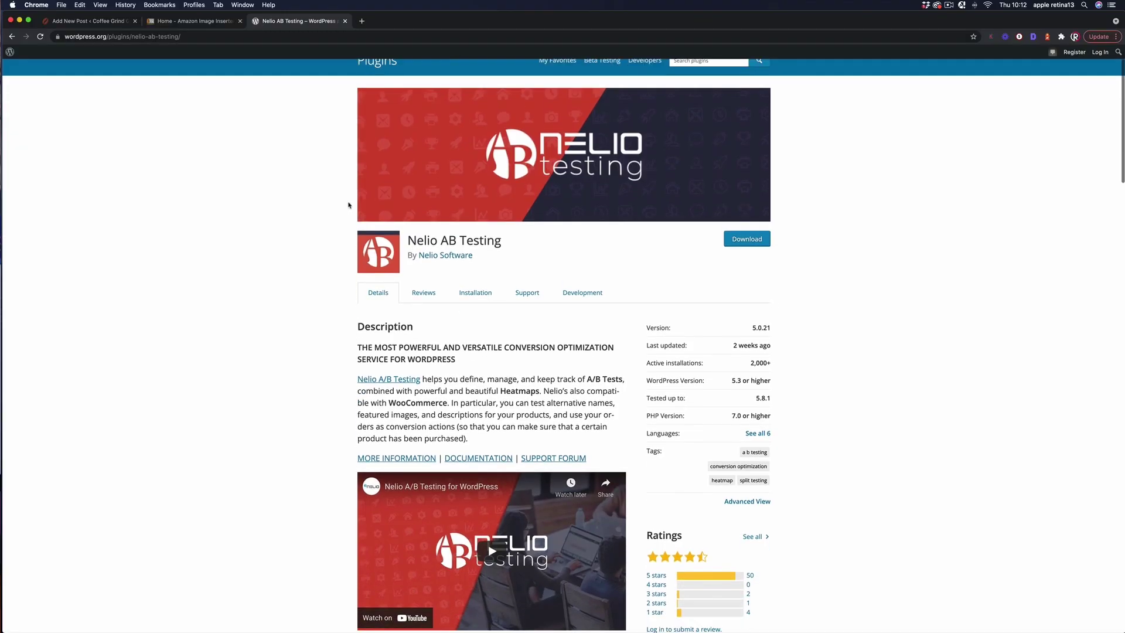
Step: Scroll through the Nelio AB Testing page's A/B tests and heatmaps description
{"action": "scroll", "coordinate": [347, 206], "scroll_direction": "down", "scroll_amount": 1}
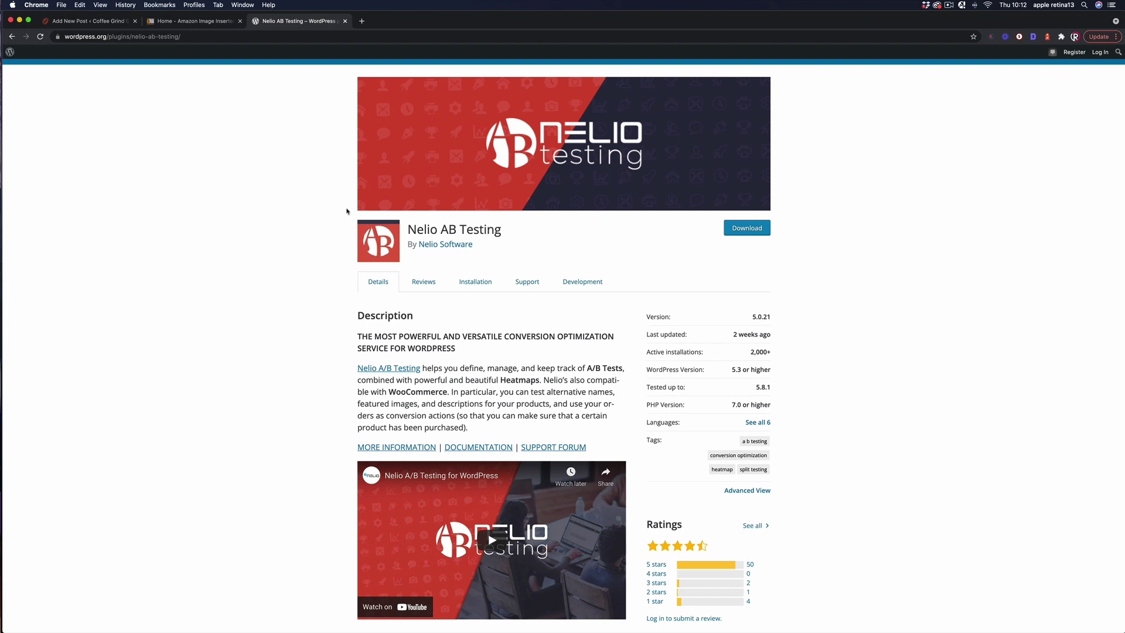
{"action": "scroll", "coordinate": [346, 212], "scroll_direction": "down", "scroll_amount": 1}
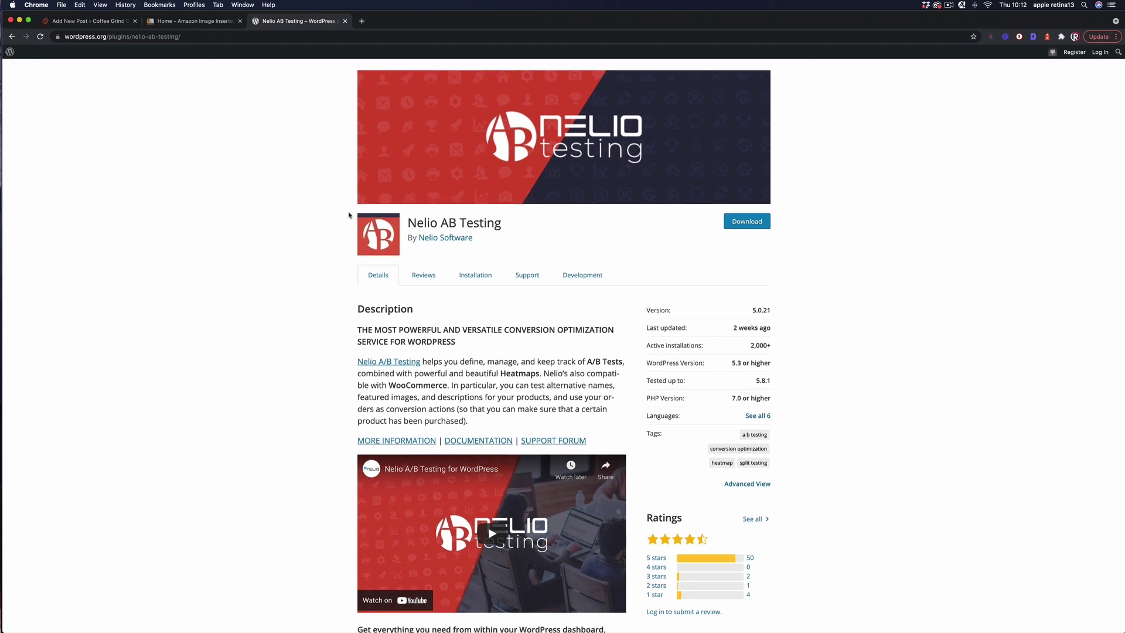
{"action": "scroll", "coordinate": [349, 217], "scroll_direction": "down", "scroll_amount": 1}
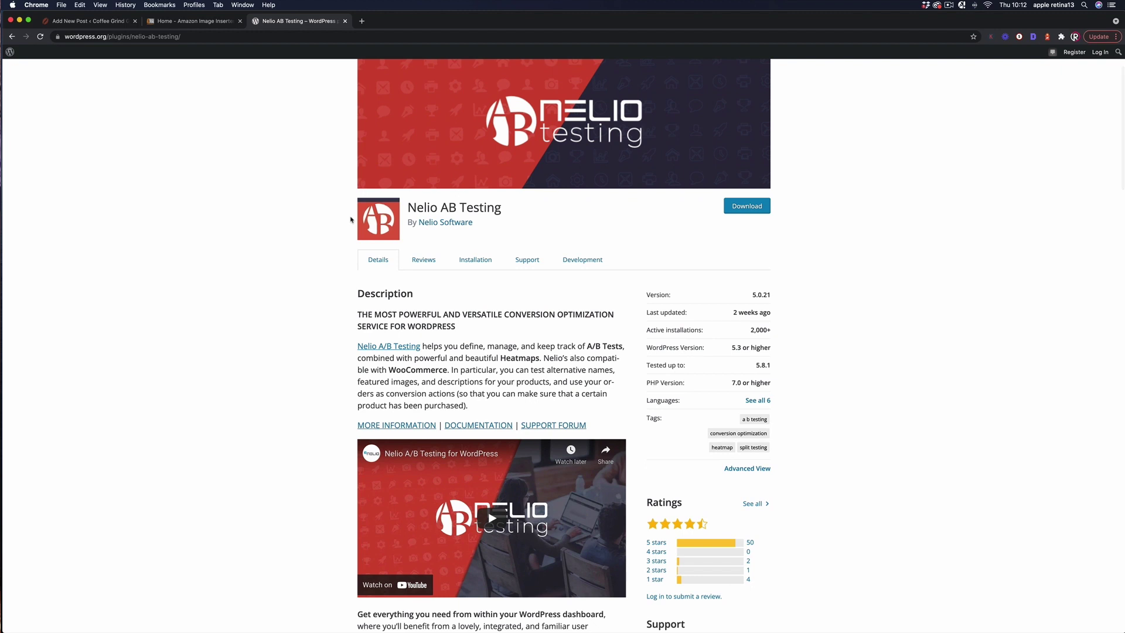
{"action": "scroll", "coordinate": [350, 223], "scroll_direction": "down", "scroll_amount": 1}
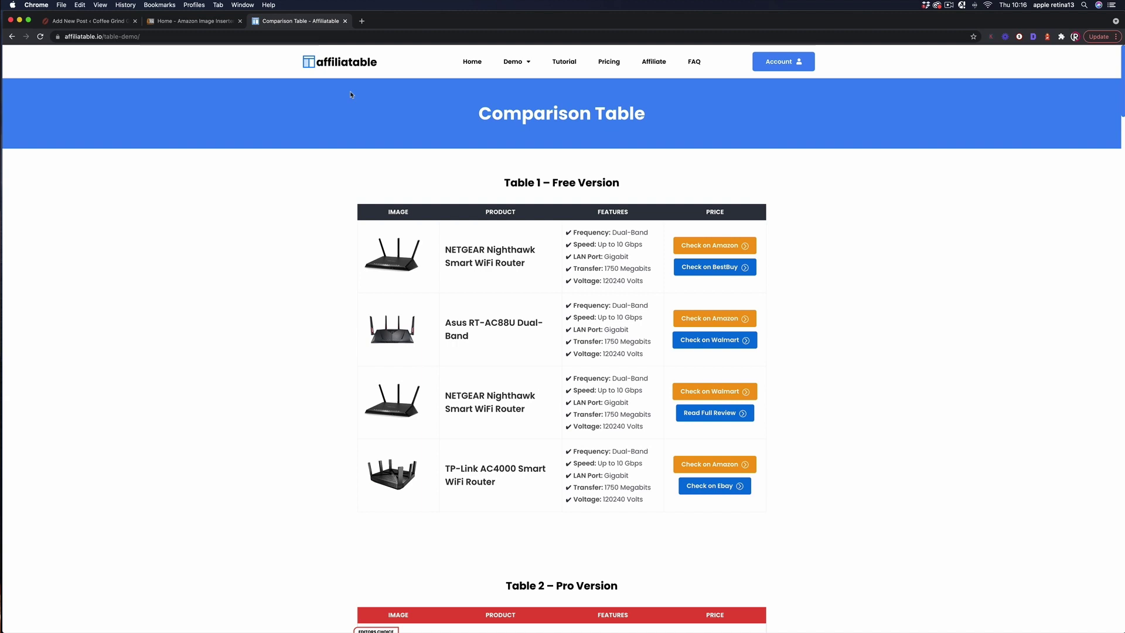
Step: Scroll the Affiliatable demo from comparison Table 1 down to the Pro Table 2
{"action": "scroll", "coordinate": [351, 97], "scroll_direction": "down", "scroll_amount": 3}
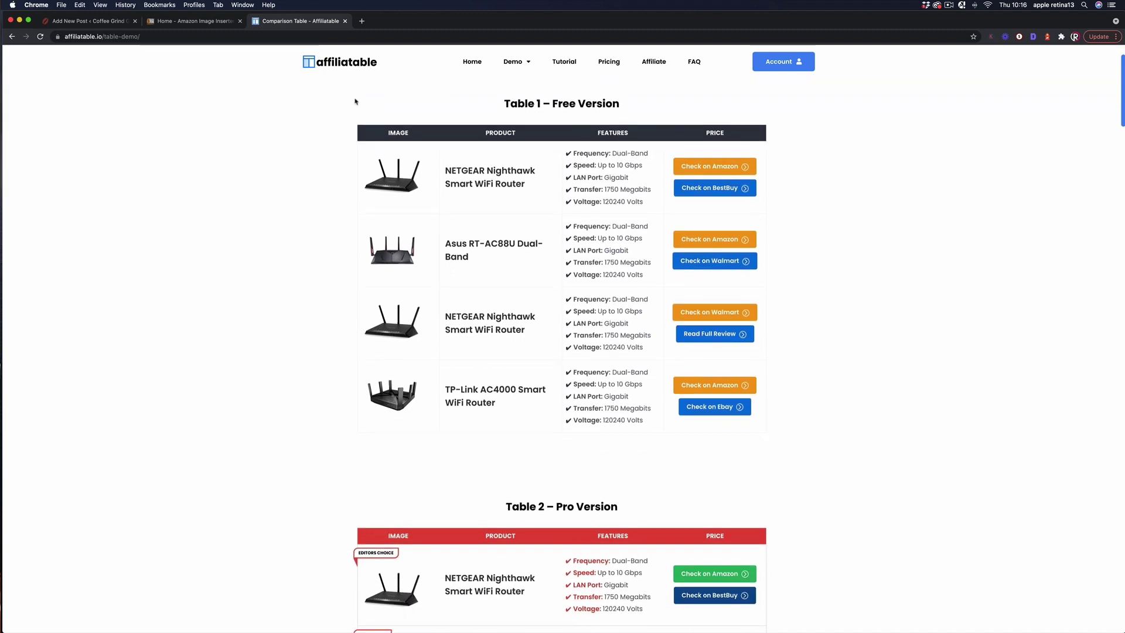
{"action": "scroll", "coordinate": [355, 102], "scroll_direction": "down", "scroll_amount": 8}
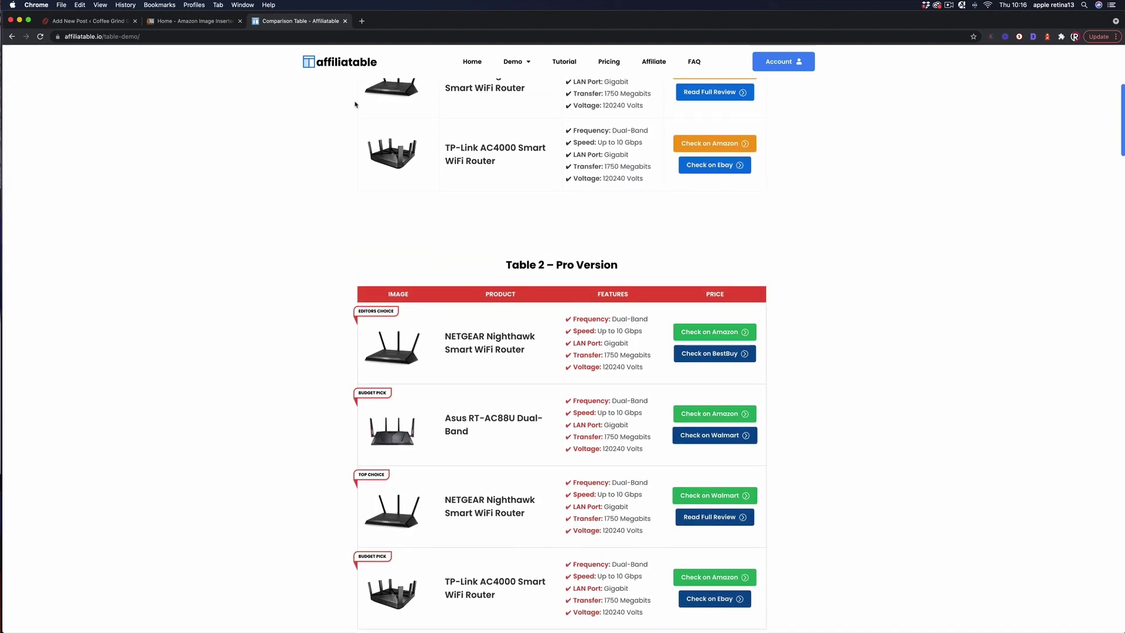
{"action": "scroll", "coordinate": [354, 105], "scroll_direction": "up", "scroll_amount": 1}
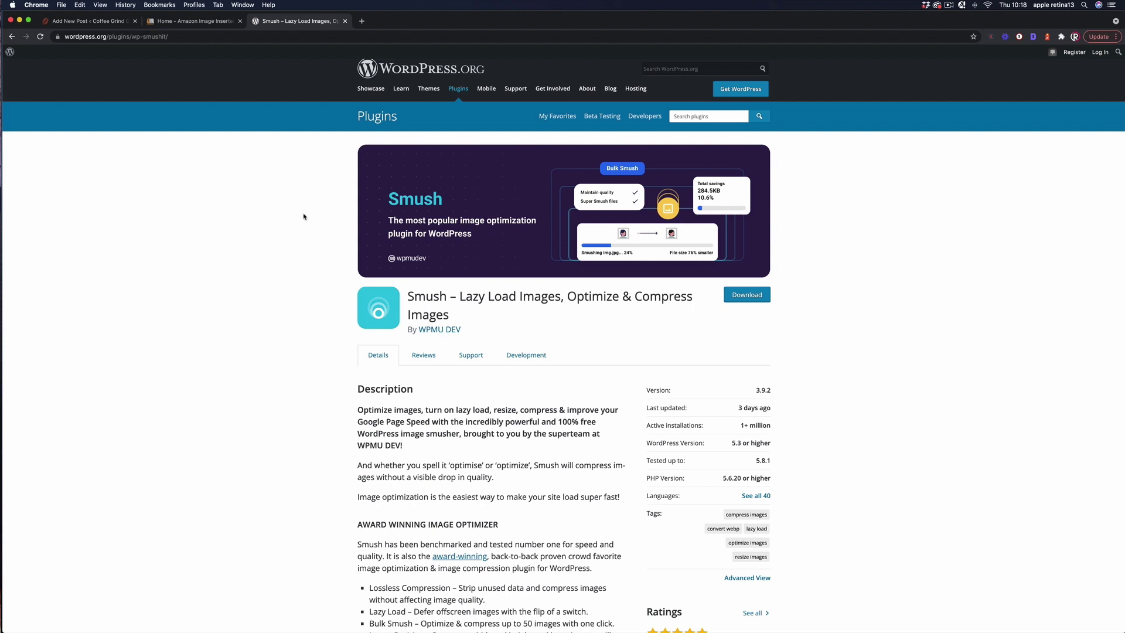
Step: Scroll to the Smush features list and highlight 'Convert to WebP'
{"action": "scroll", "coordinate": [349, 336], "scroll_direction": "down", "scroll_amount": 5}
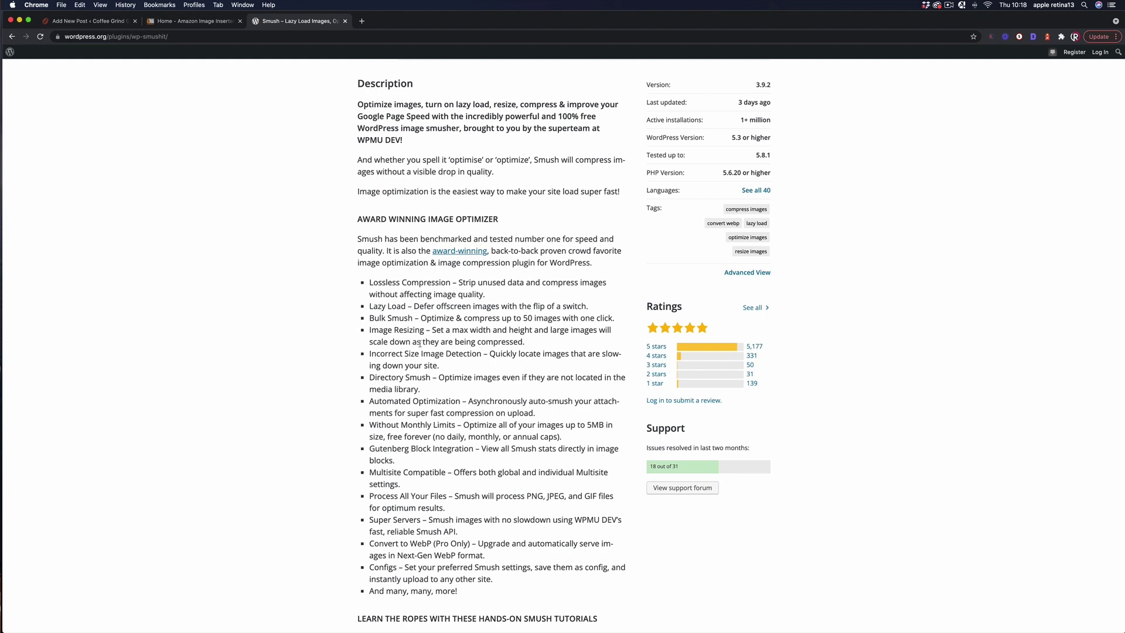
{"action": "scroll", "coordinate": [338, 412], "scroll_direction": "down", "scroll_amount": 2}
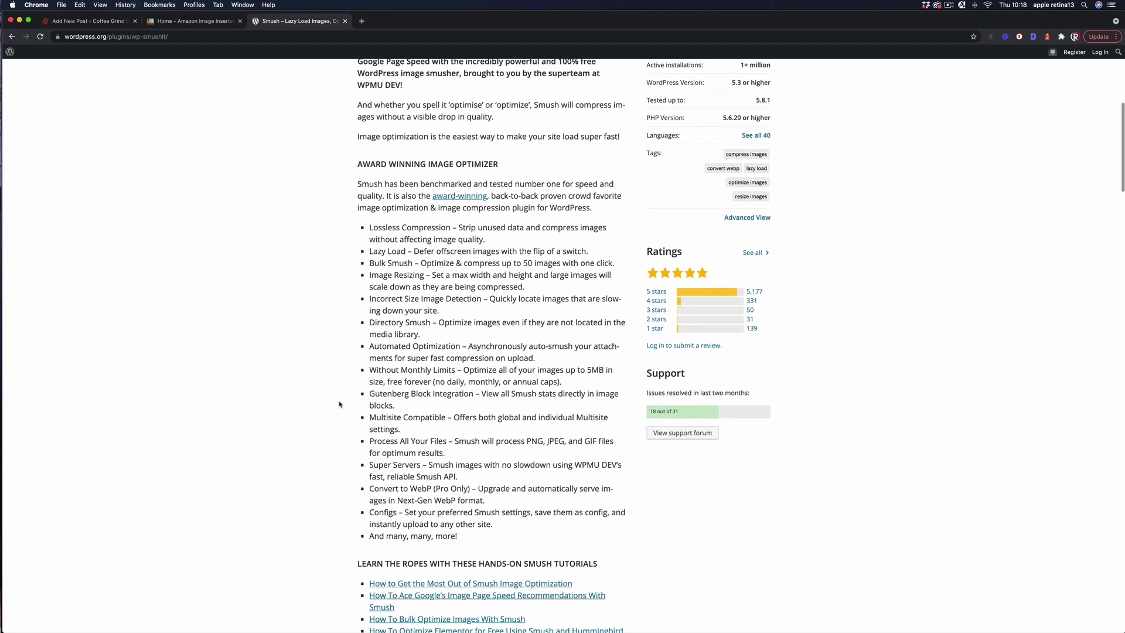
{"action": "scroll", "coordinate": [345, 389], "scroll_direction": "down", "scroll_amount": 1}
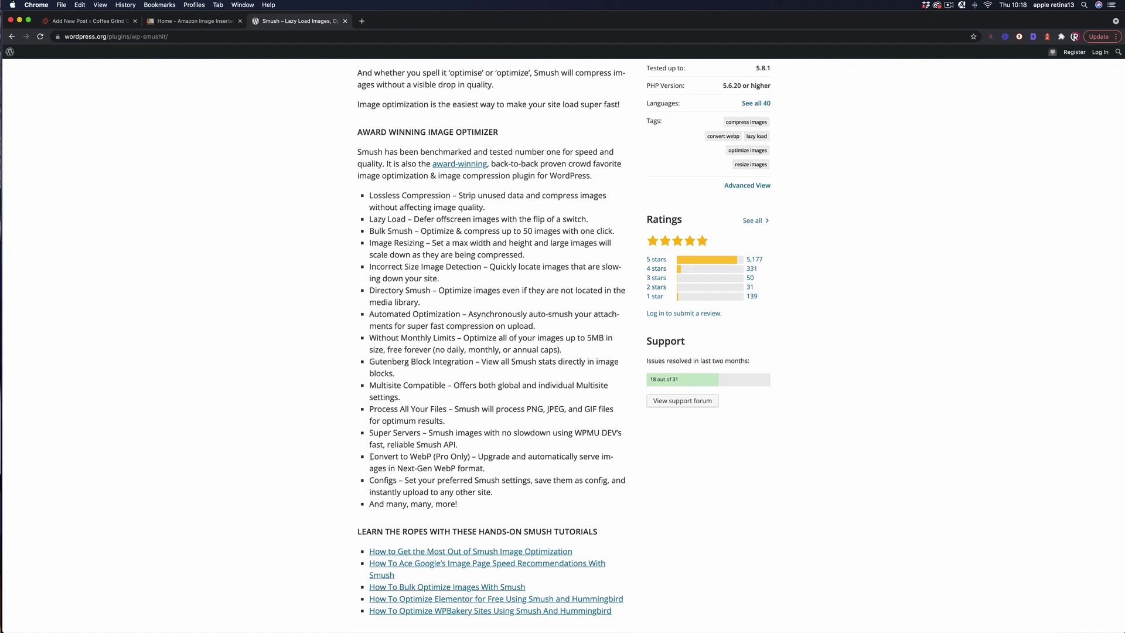
{"action": "left_click_drag", "start_coordinate": [371, 457], "coordinate": [432, 457]}
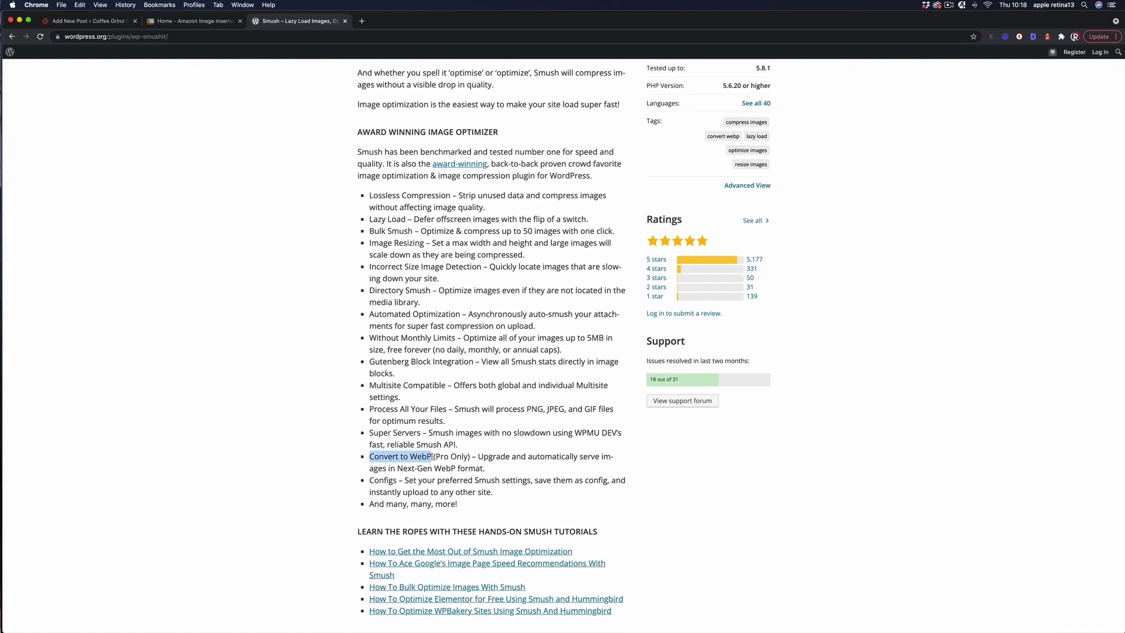